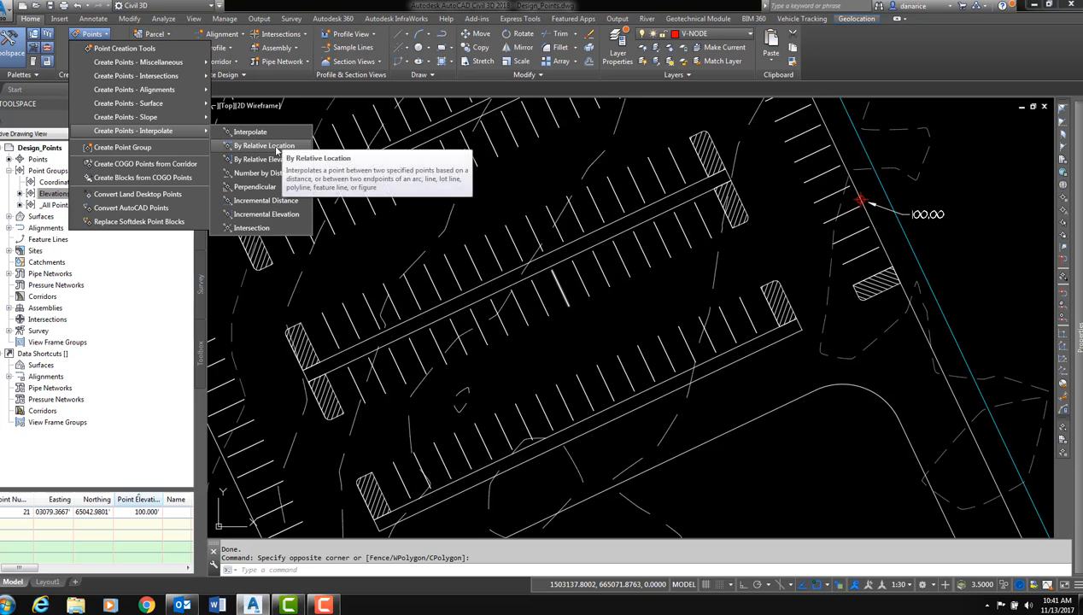
Start interpolating points by relative location from the 100.00 point's node at elevation 100.000', aiming the second control point into the drive aisle.
click(264, 146)
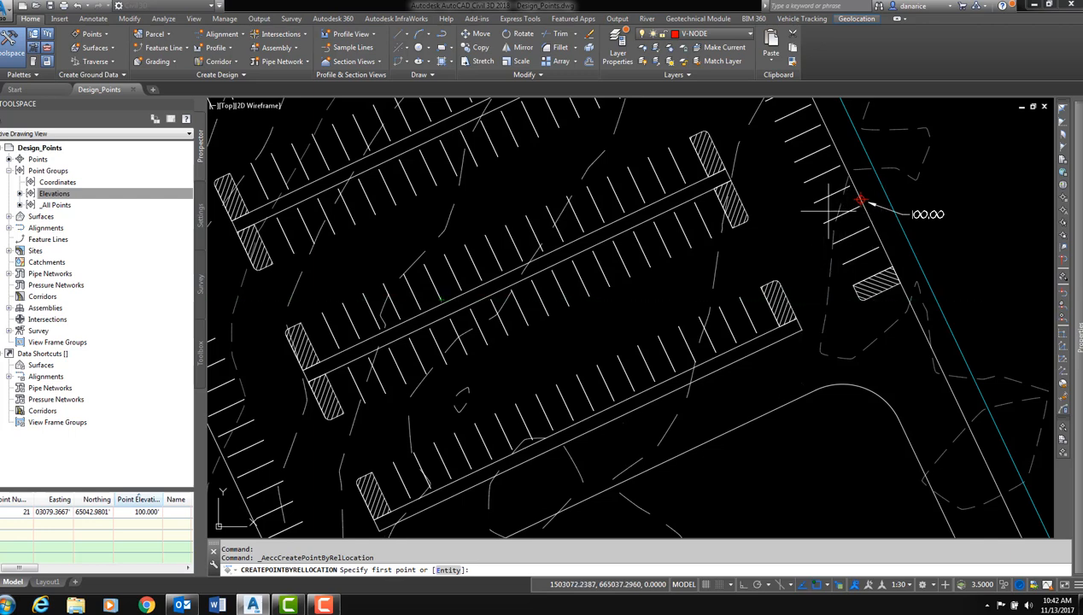
shift+right_click(816, 212)
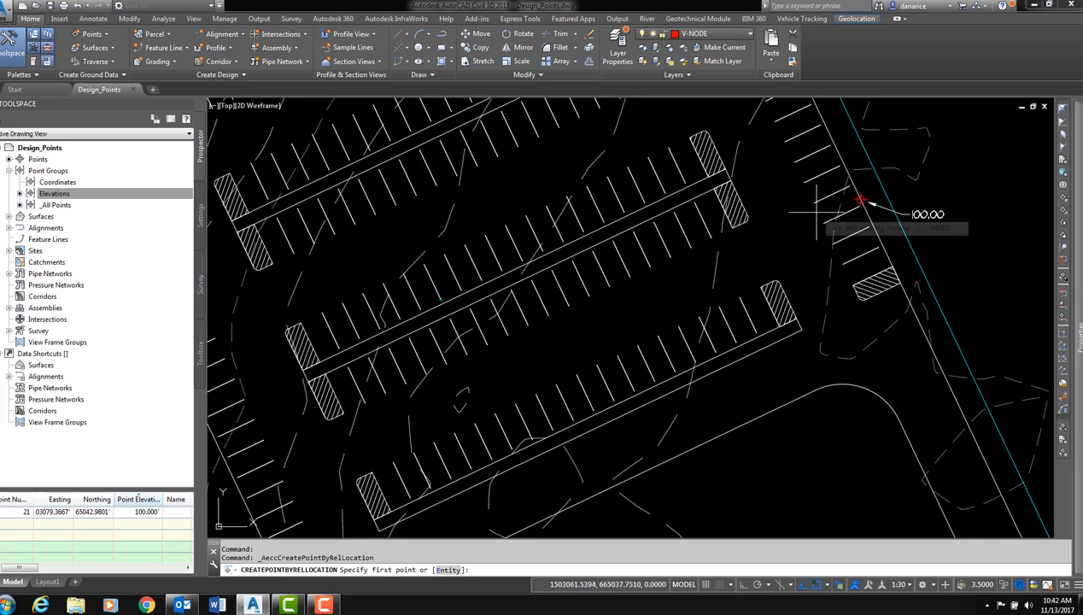
click(846, 426)
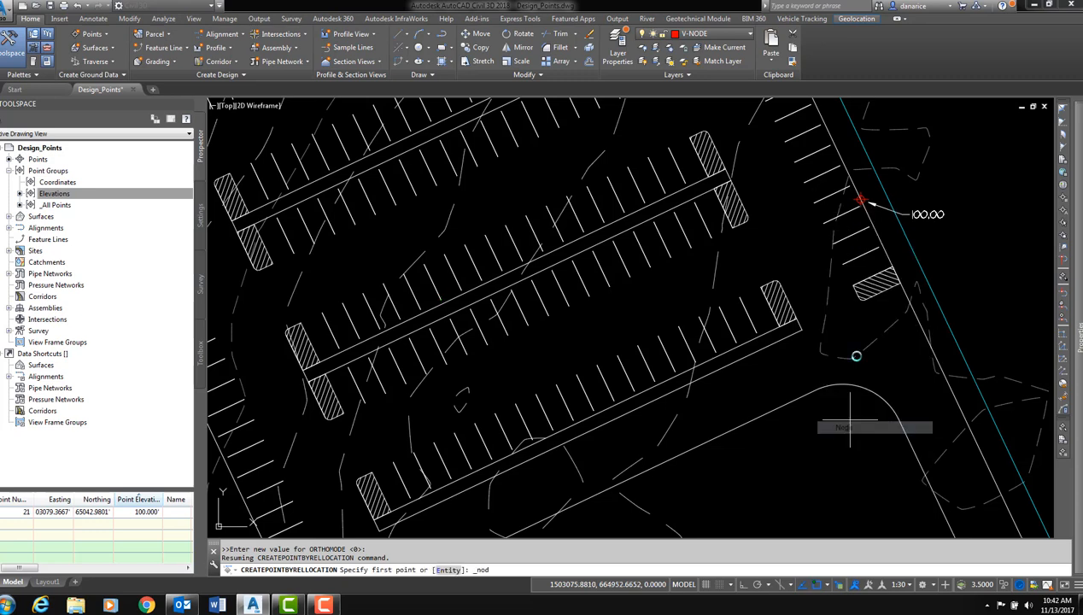
click(862, 200)
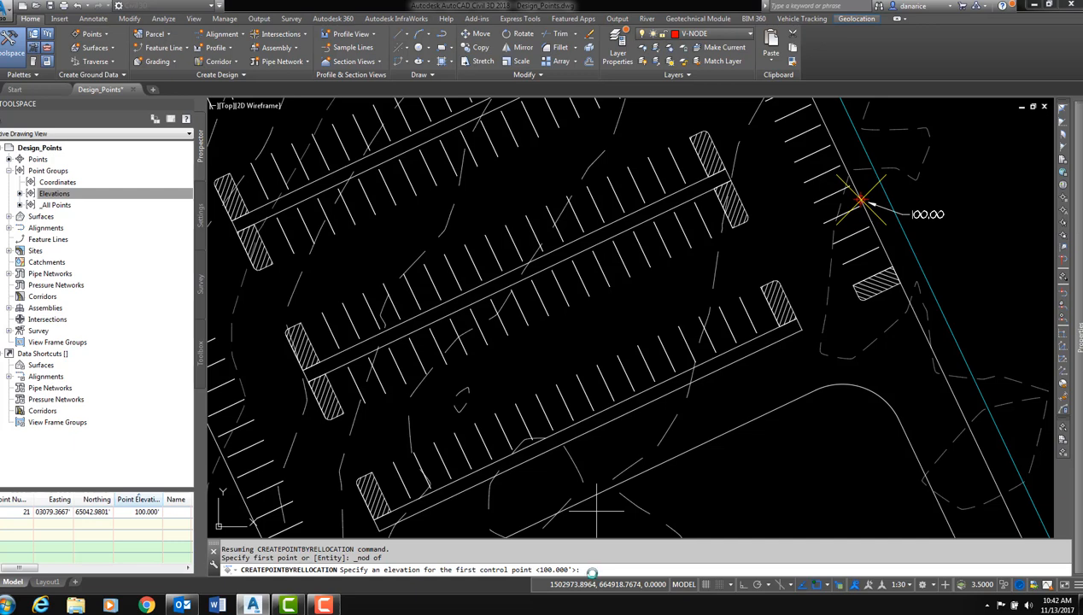
key(Return)
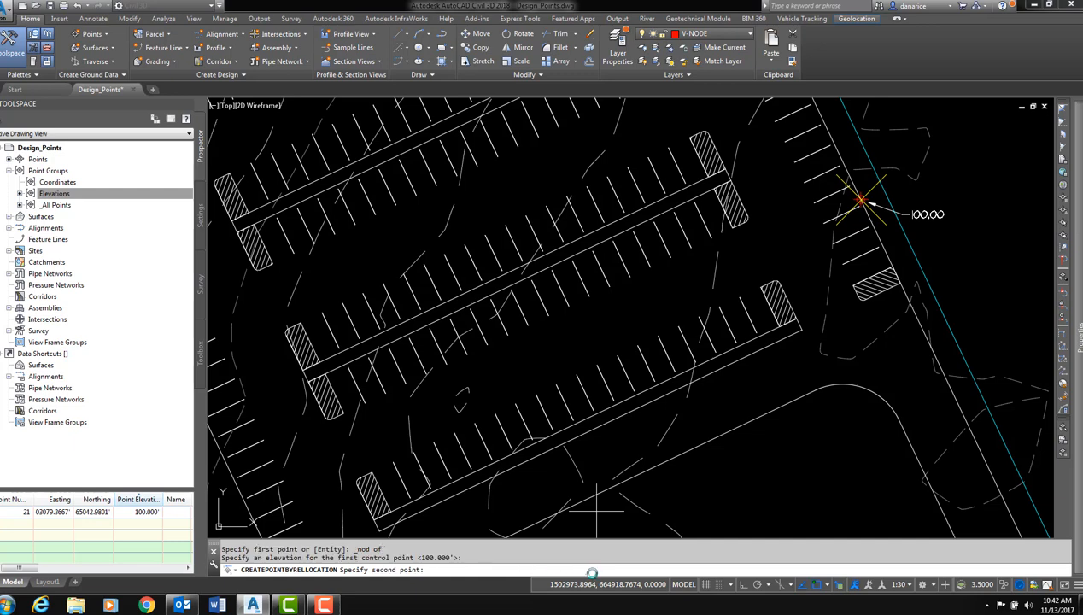
click(759, 245)
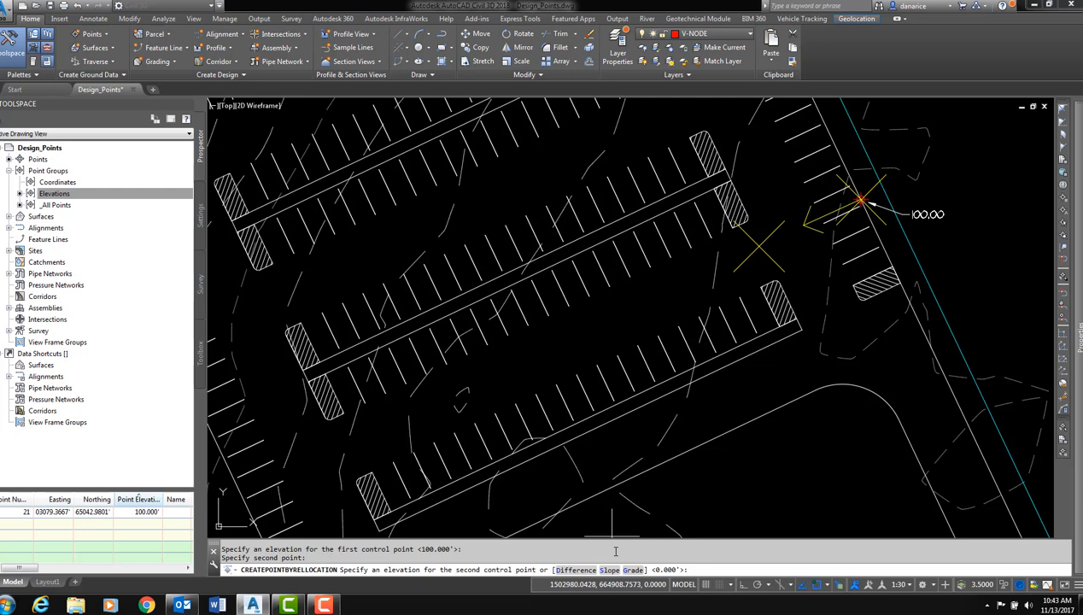
Define the second control point's elevation by a grade of -2 percent.
click(612, 570)
click(633, 570)
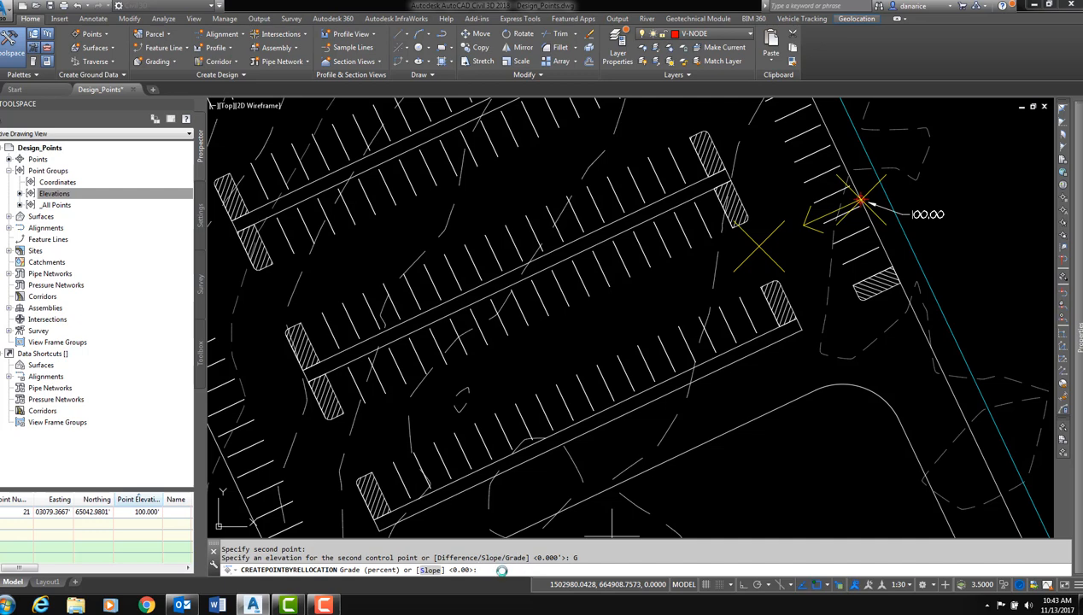
text(-2)
key(Return)
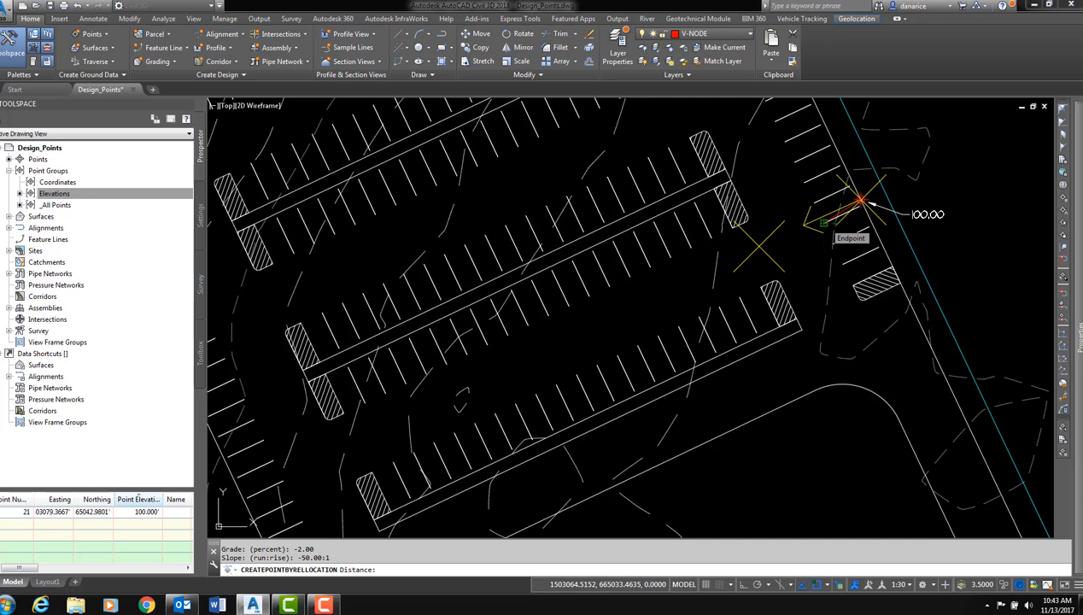
Create a point at the distance of the parking stripe's aisle-side endpoint, with zero offset and description EL.
click(823, 224)
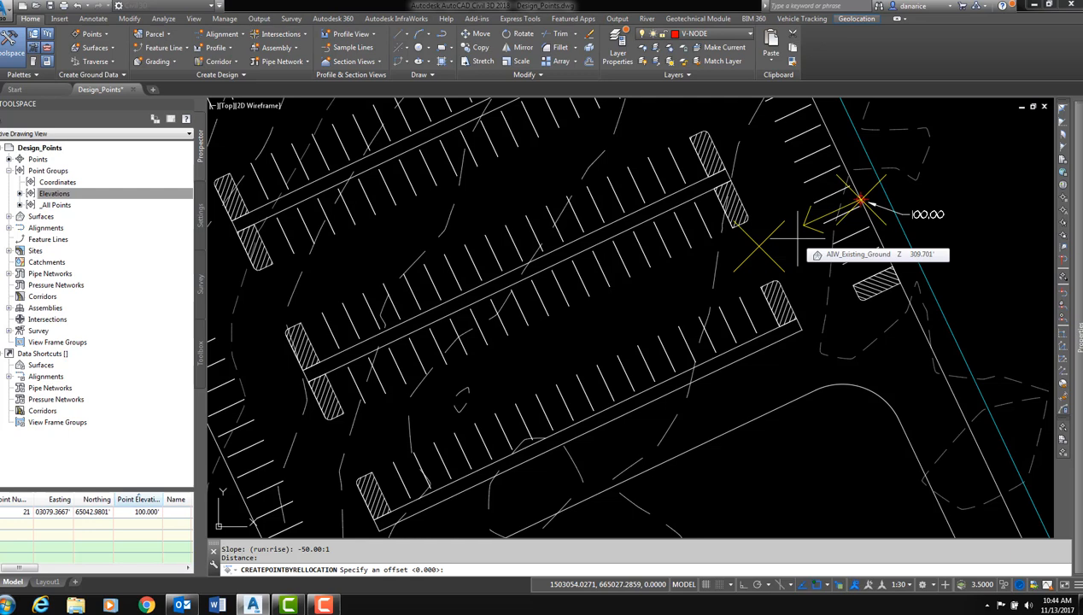
key(Return)
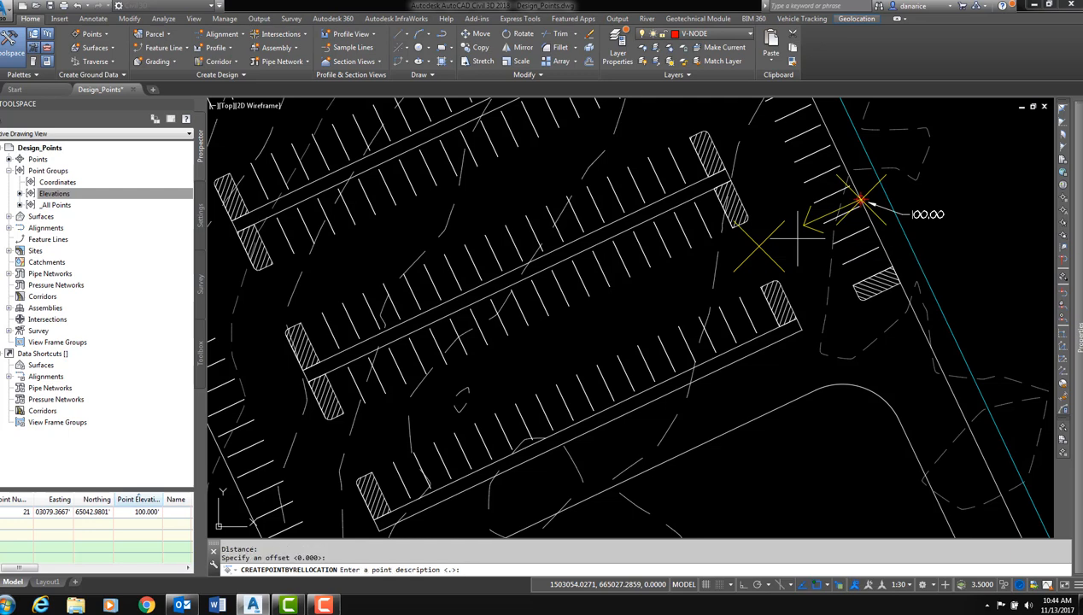
text(EK)
key(BackSpace)
text(L)
key(Return)
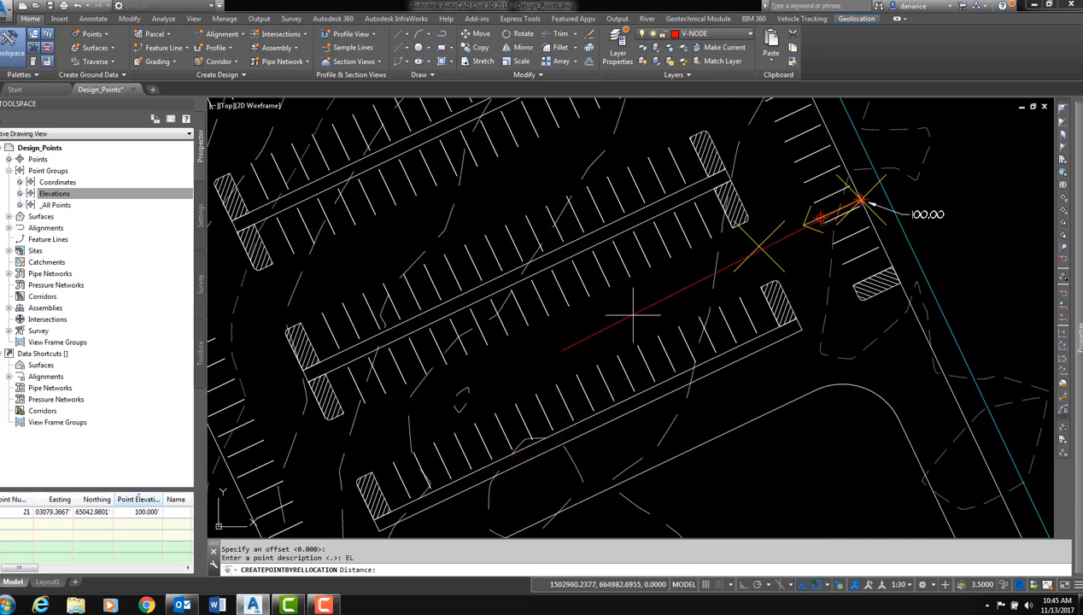
Create two more EL points with zero offset along the line, one in the aisle and one level with the hatched island's corner.
click(786, 229)
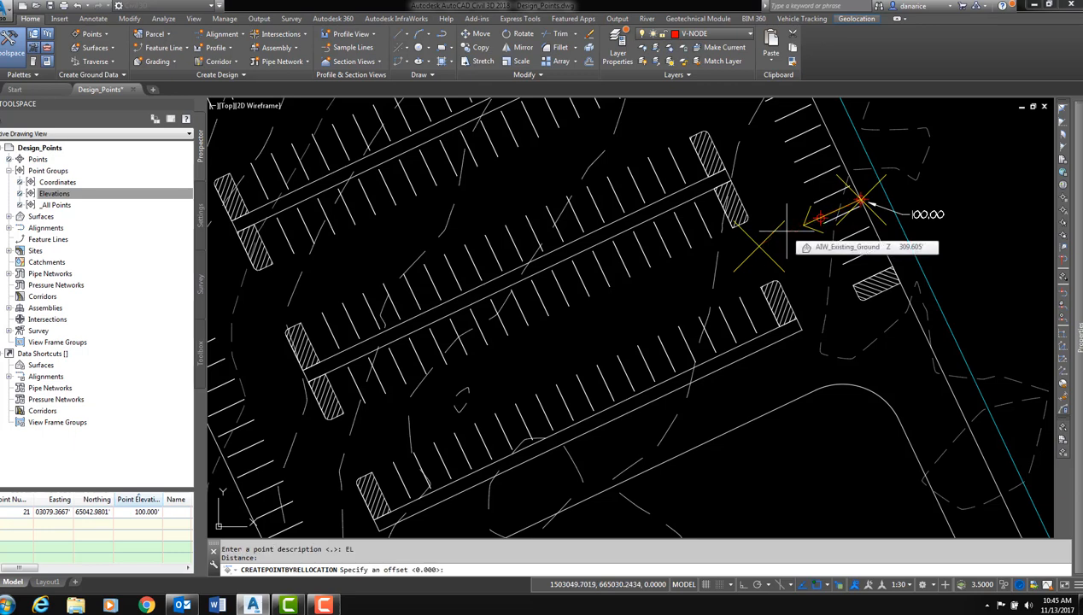
key(Return)
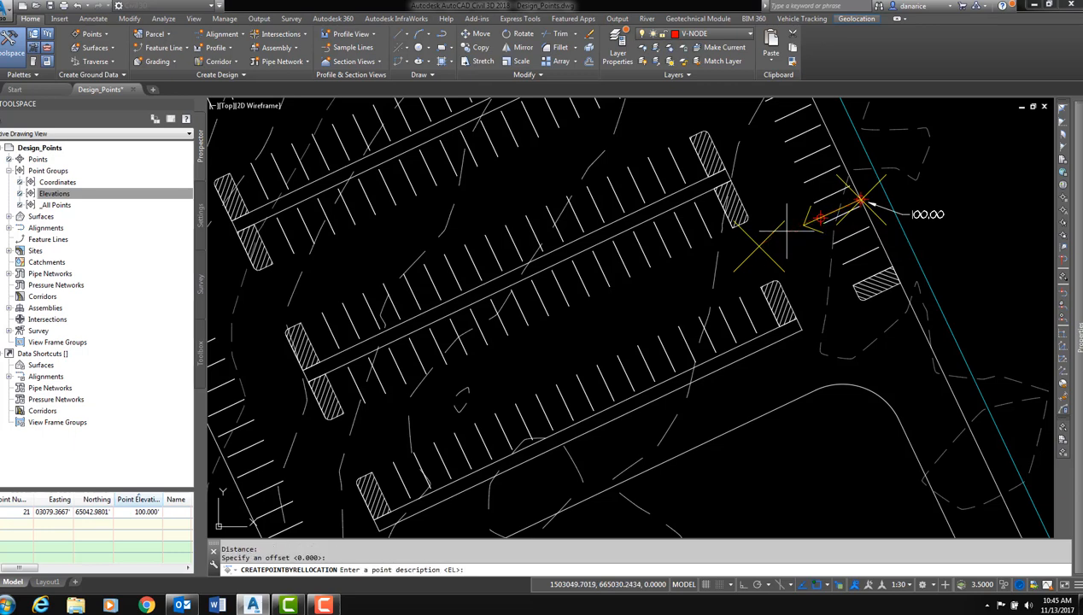
key(Return)
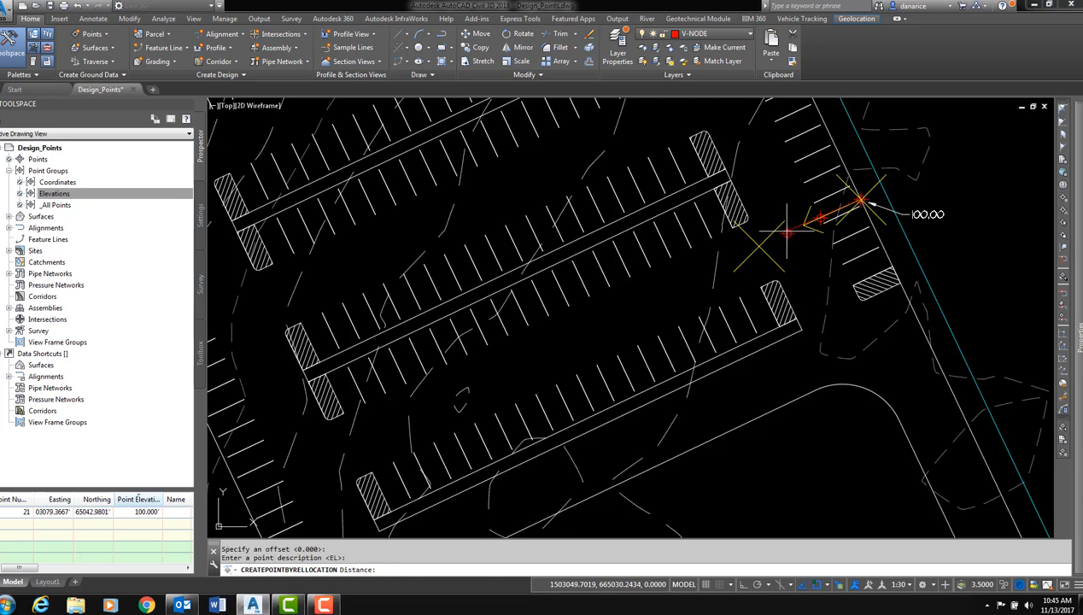
click(733, 226)
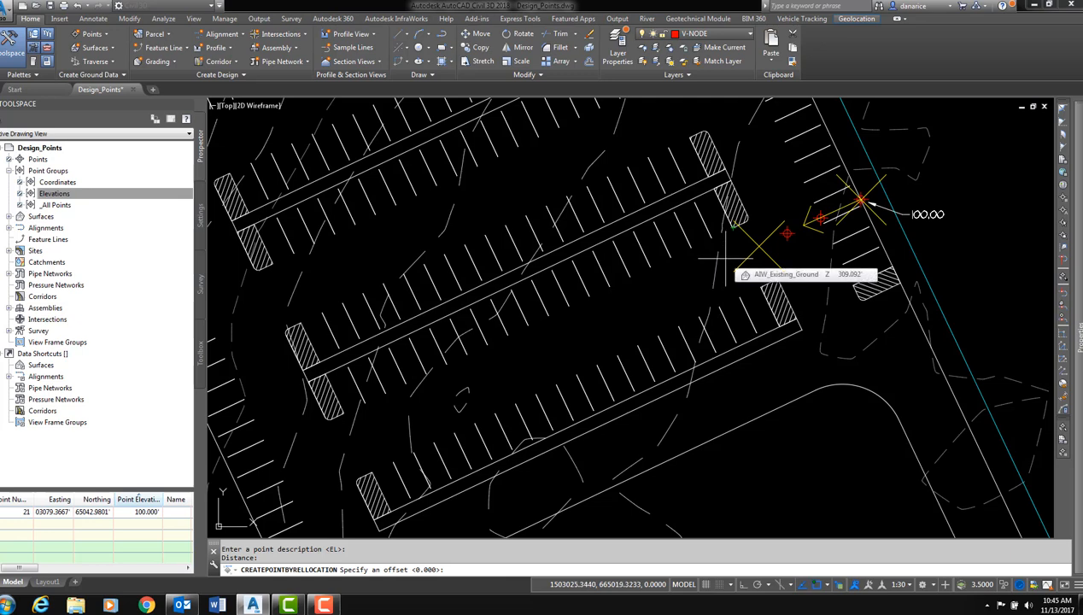
key(Return)
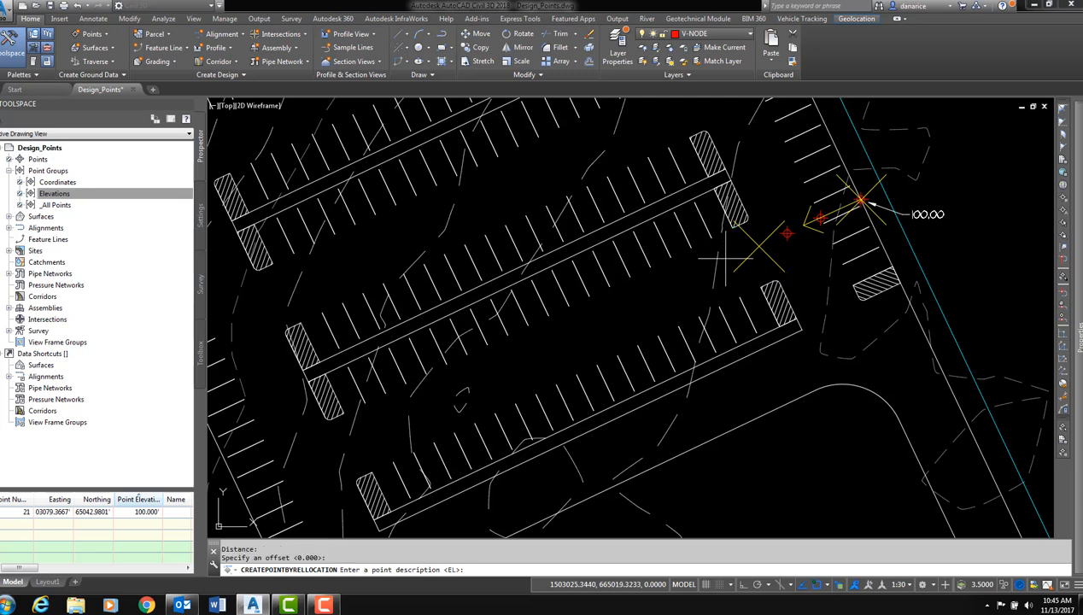
key(Return)
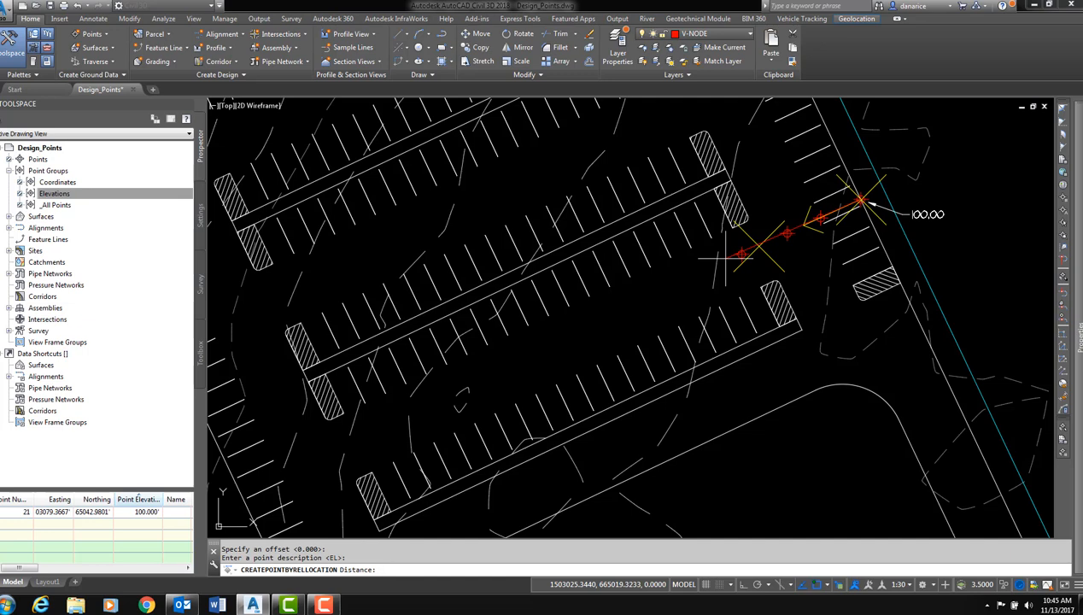
key(Escape)
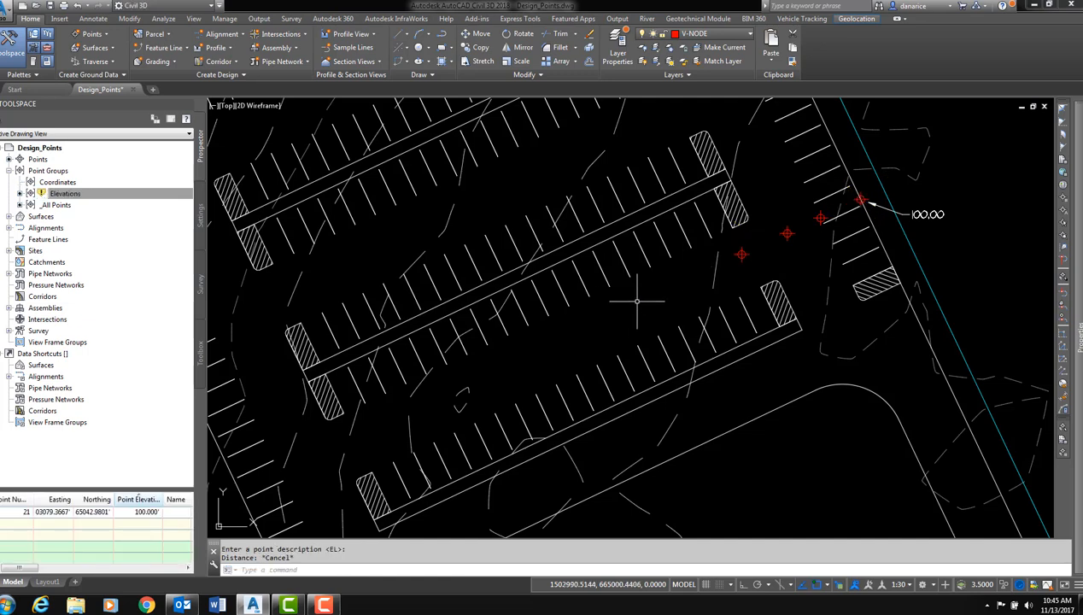
Update the out-of-date point groups so the new points take the Elevations group's labels.
click(50, 171)
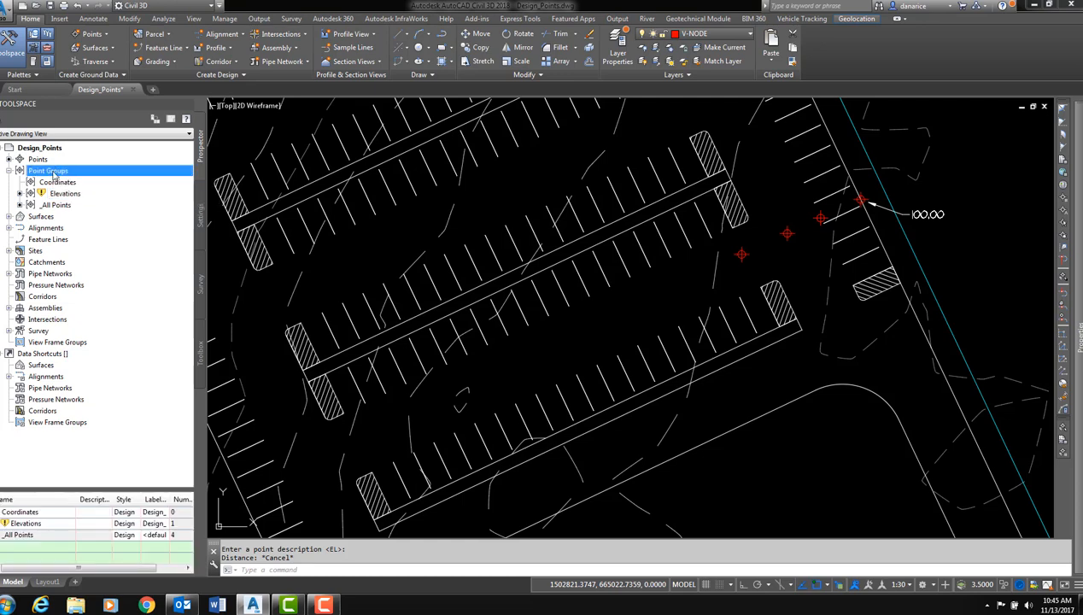
right_click(53, 175)
click(104, 222)
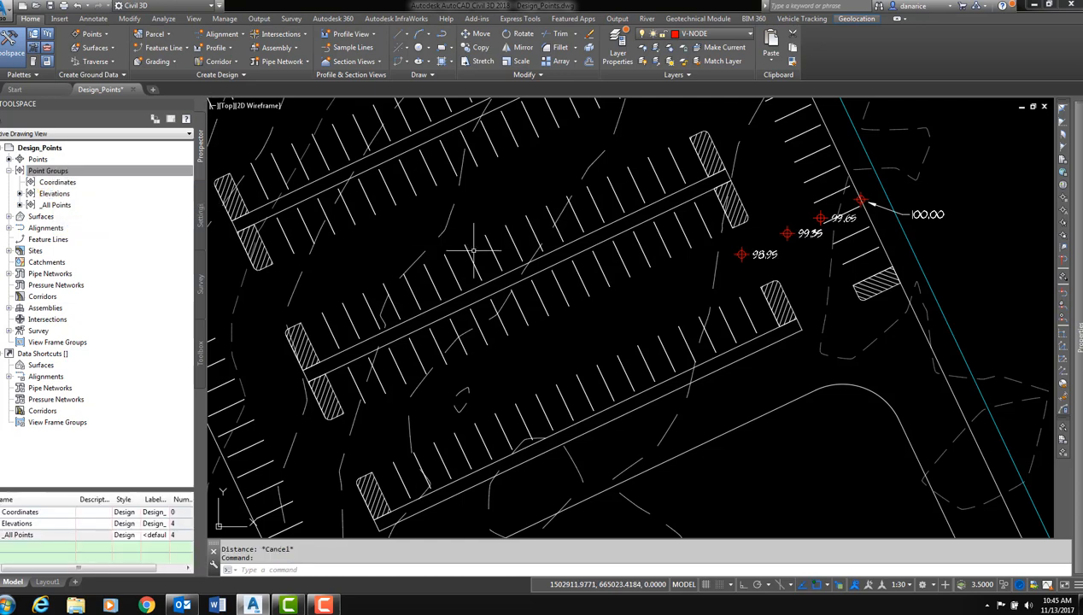
Move the 99.65 point's label off the parking stripe into the open aisle, up and to the left of its point.
scroll(863, 198, up, 3)
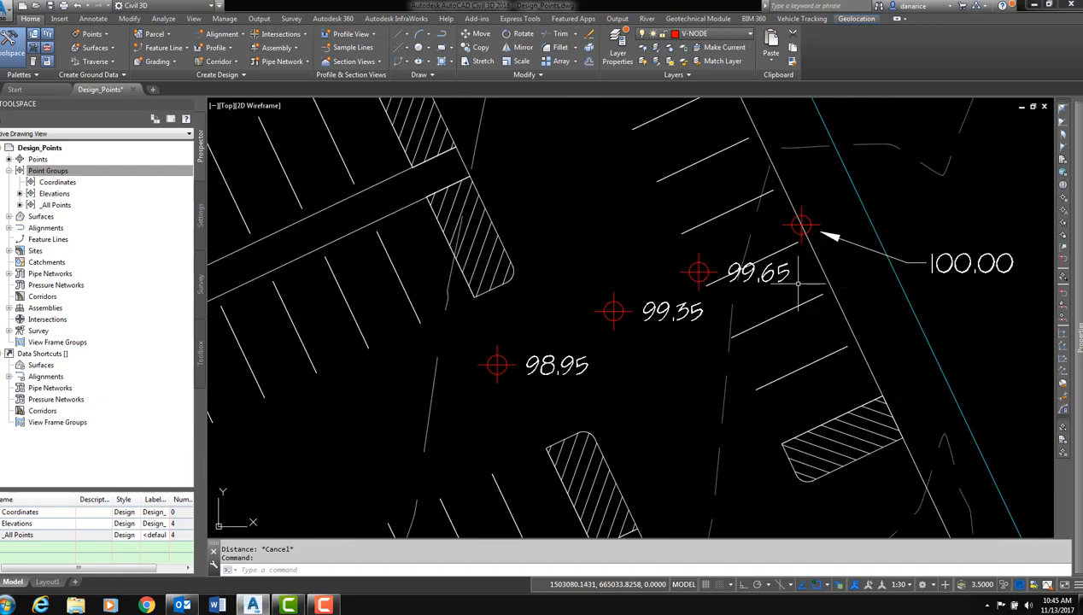
click(699, 268)
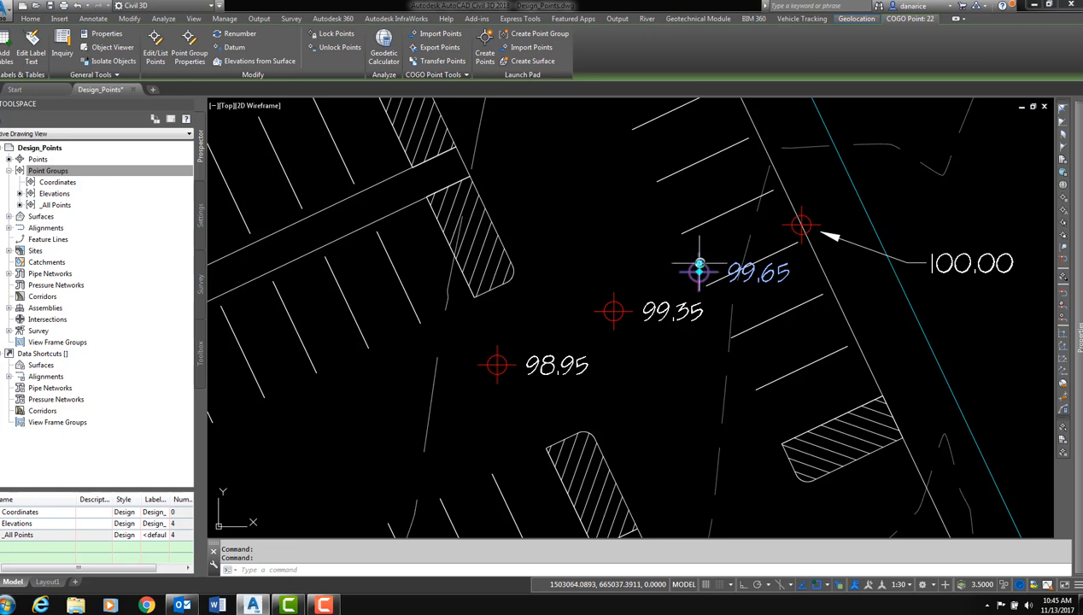
click(698, 264)
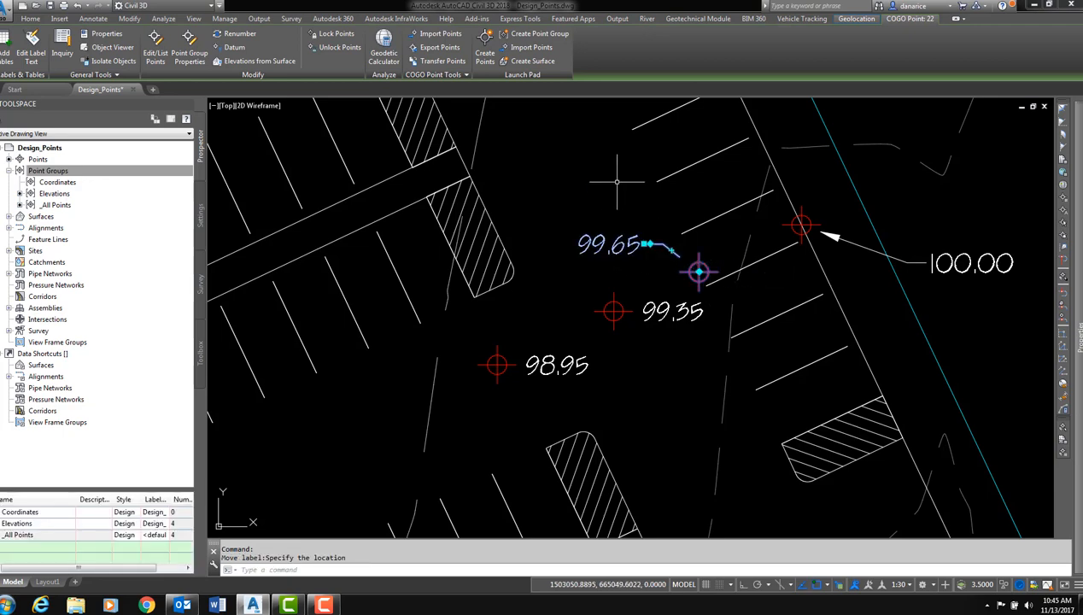
key(Escape)
key(Escape)
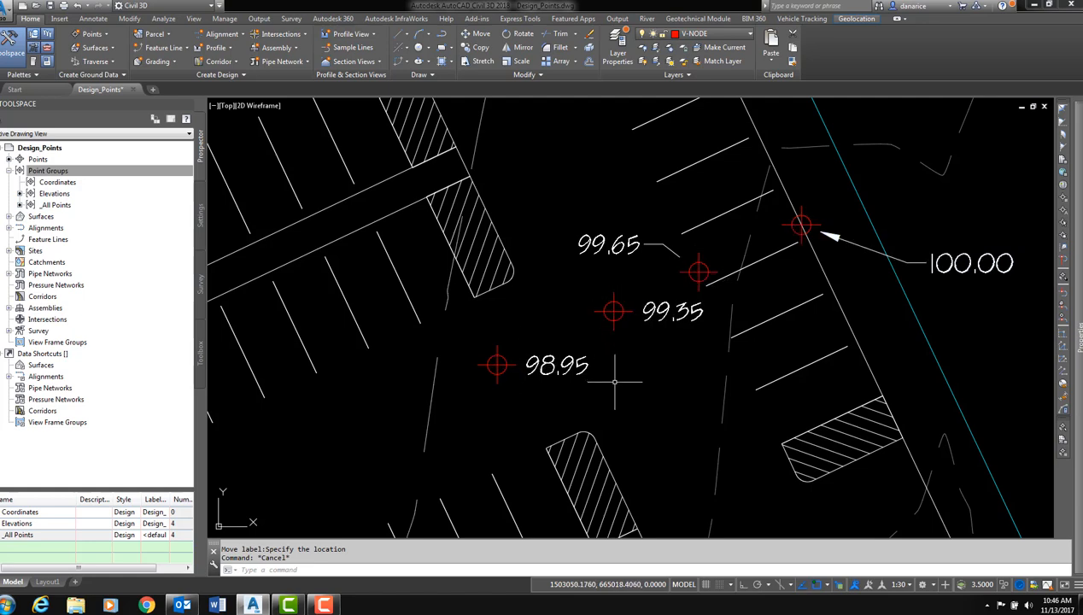
mouse_move(640, 370)
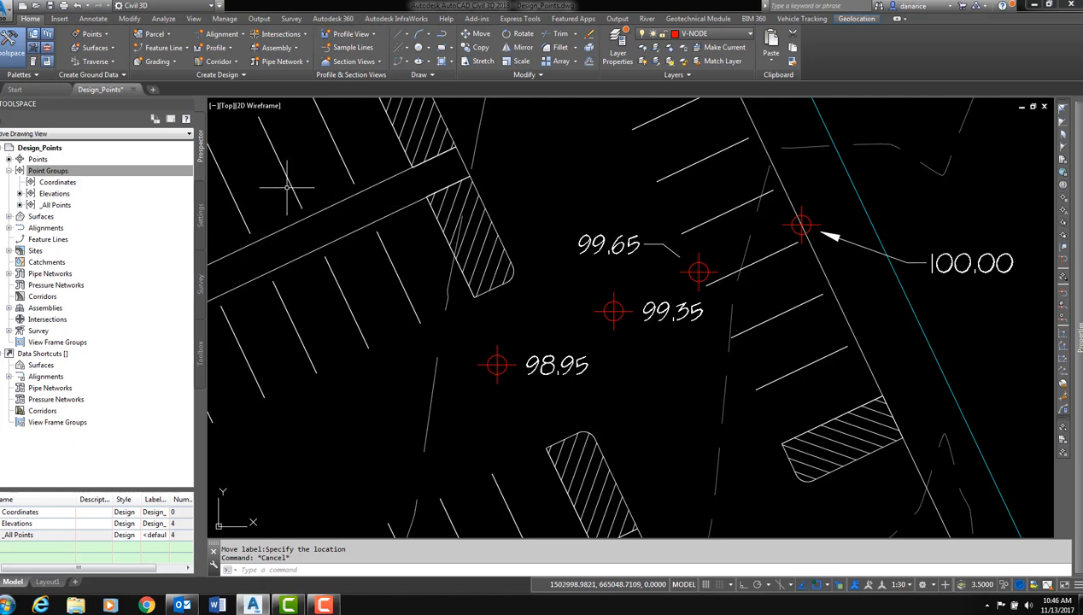
click(92, 33)
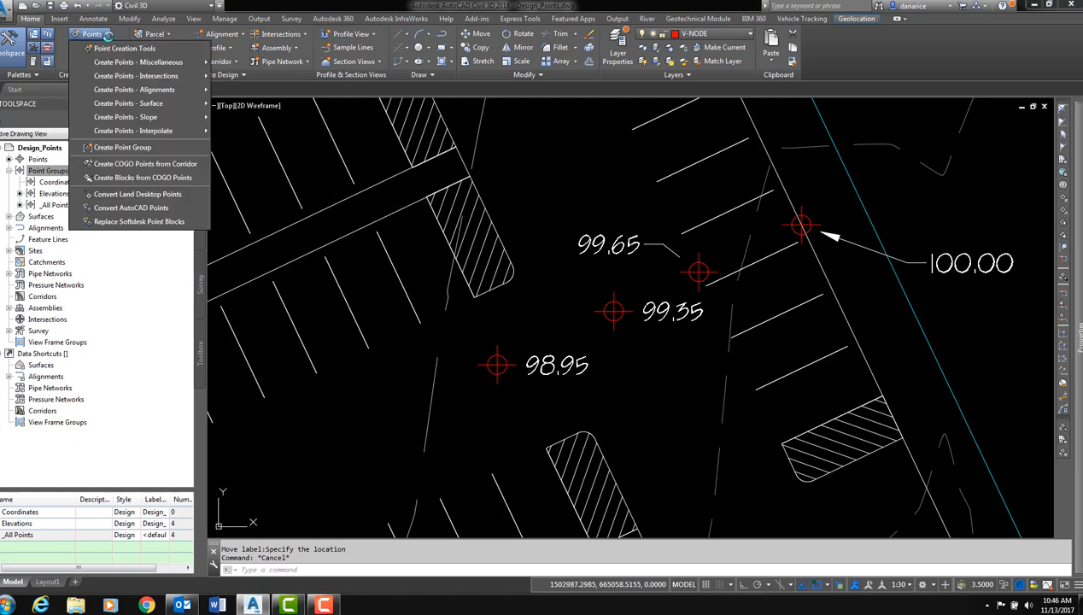
mouse_move(187, 132)
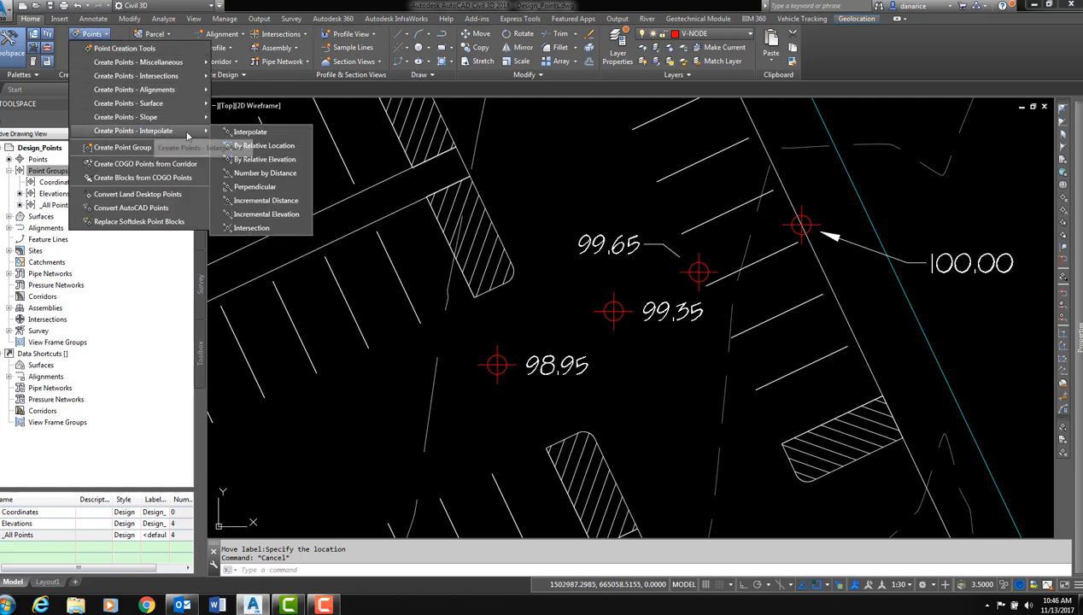
click(280, 147)
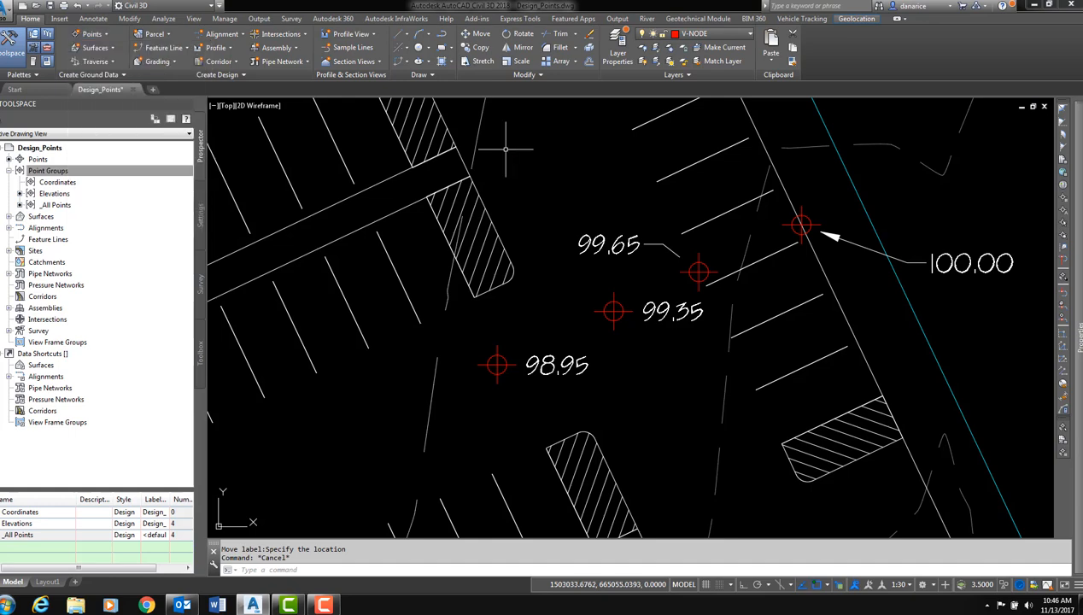
key(Escape)
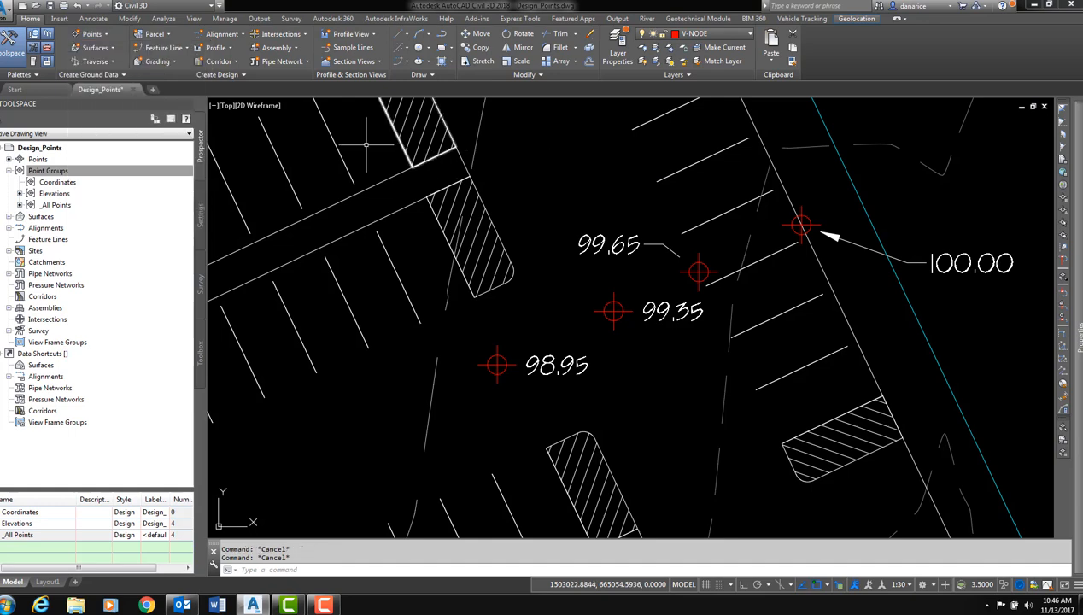